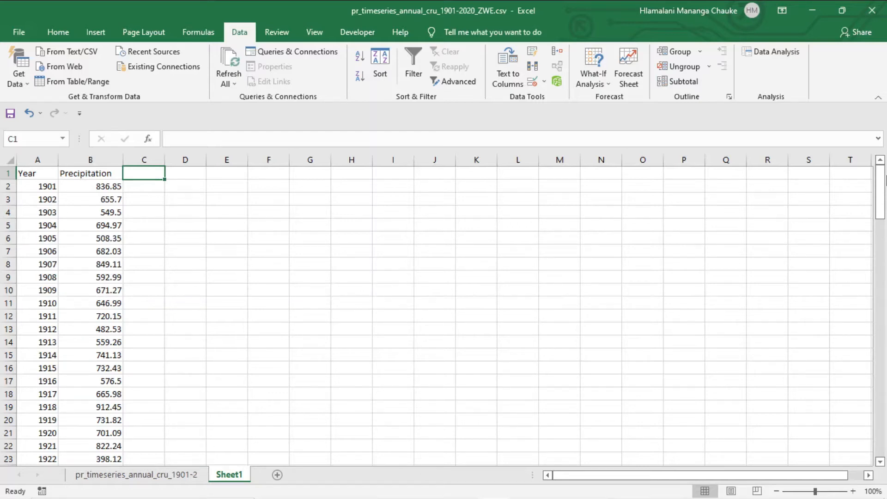
# Insert a 2-D line chart of Precipitation by Year from the range A1:B121
pyautogui.moveTo(885, 180)
pyautogui.mouseDown()
pyautogui.moveTo(875, 445)
pyautogui.moveTo(885, 180)
pyautogui.mouseUp()
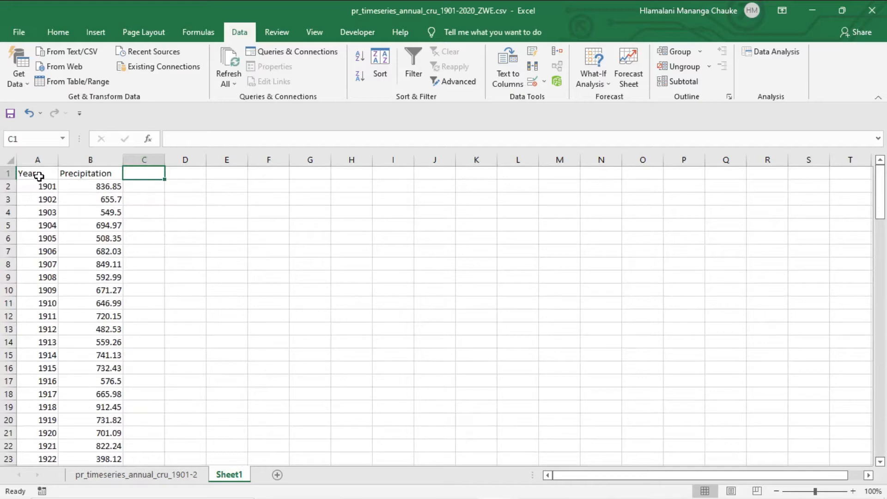
pyautogui.moveTo(39, 176); pyautogui.dragTo(104, 429)
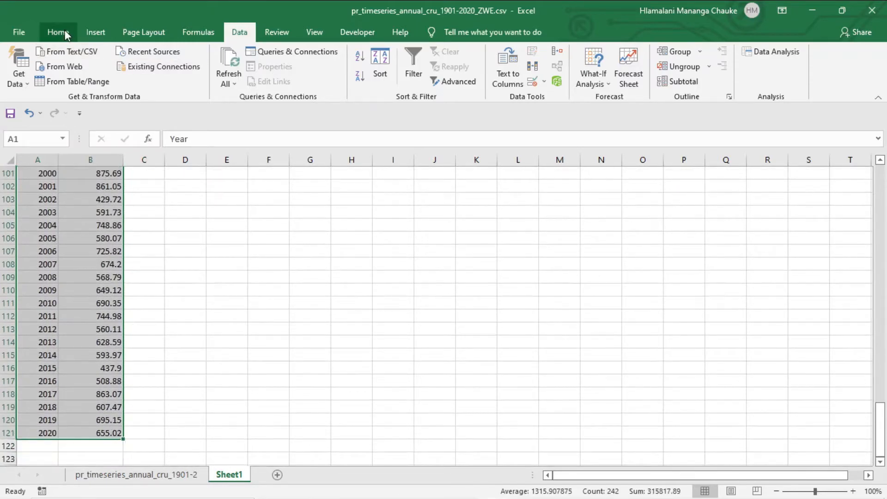
pyautogui.click(106, 27)
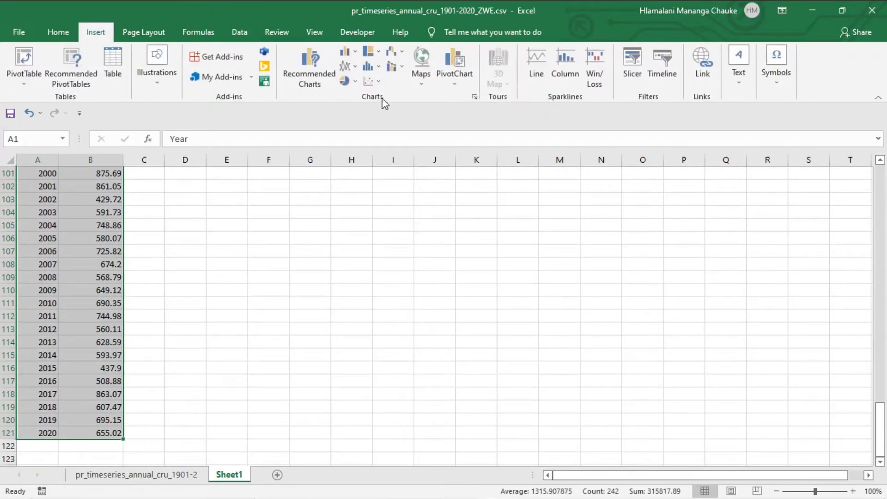
pyautogui.click(347, 67)
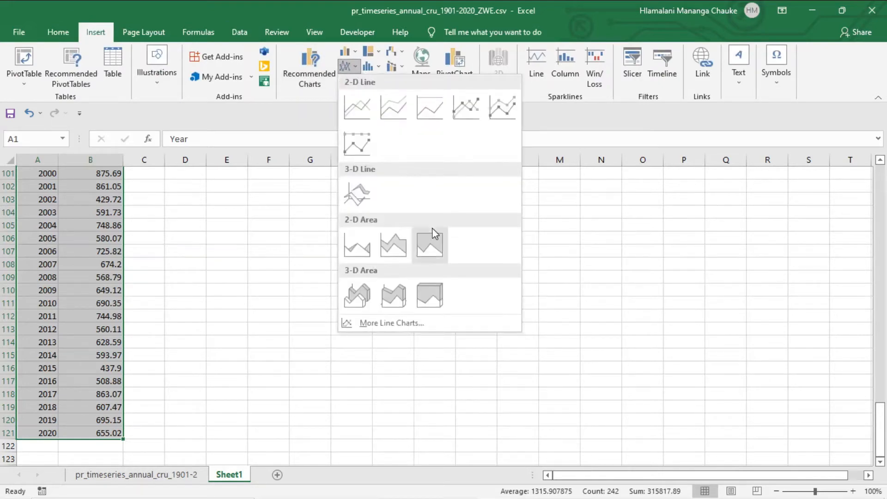
pyautogui.click(424, 325)
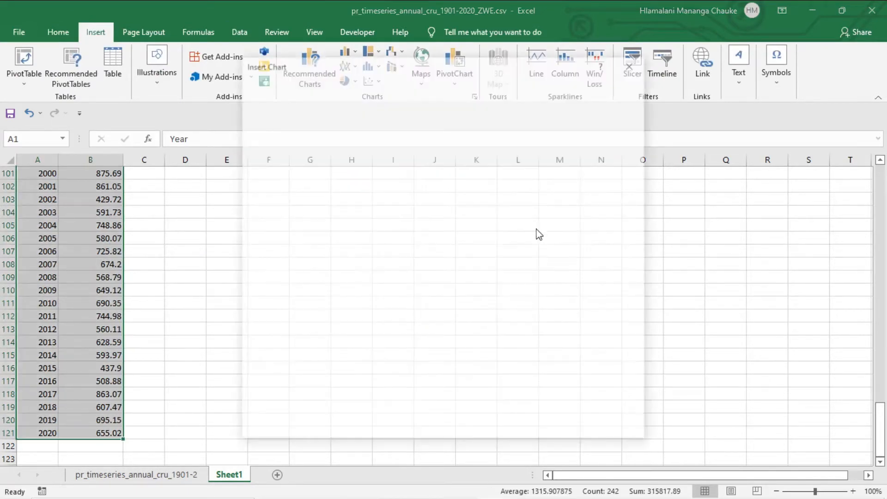
pyautogui.click(560, 214)
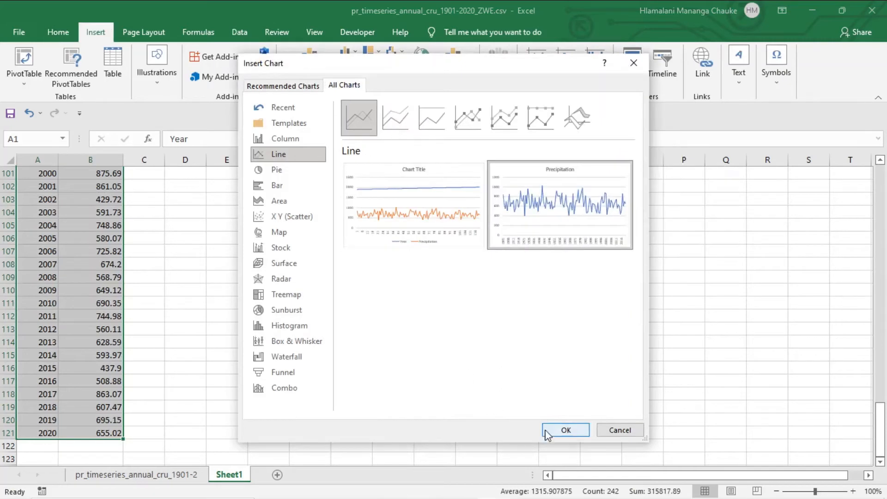
pyautogui.click(560, 431)
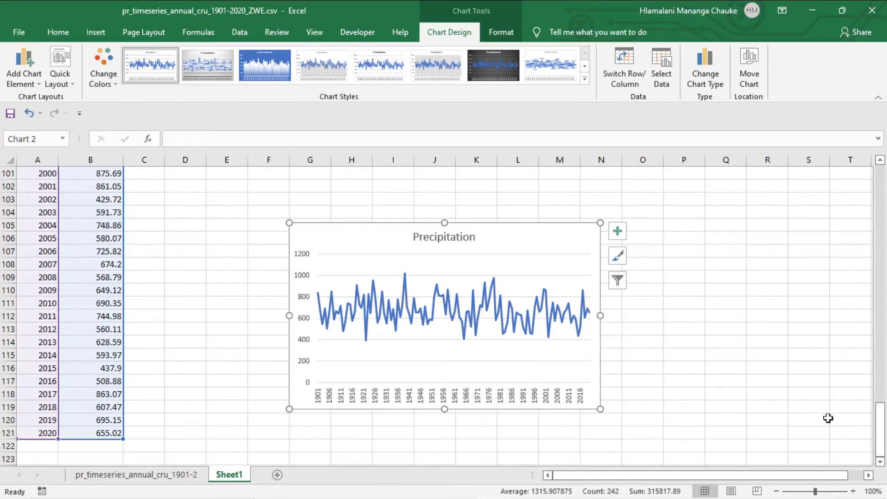
# Add the header "Moving Average" in cell C1 and widen column C
pyautogui.moveTo(879, 430); pyautogui.dragTo(882, 172)
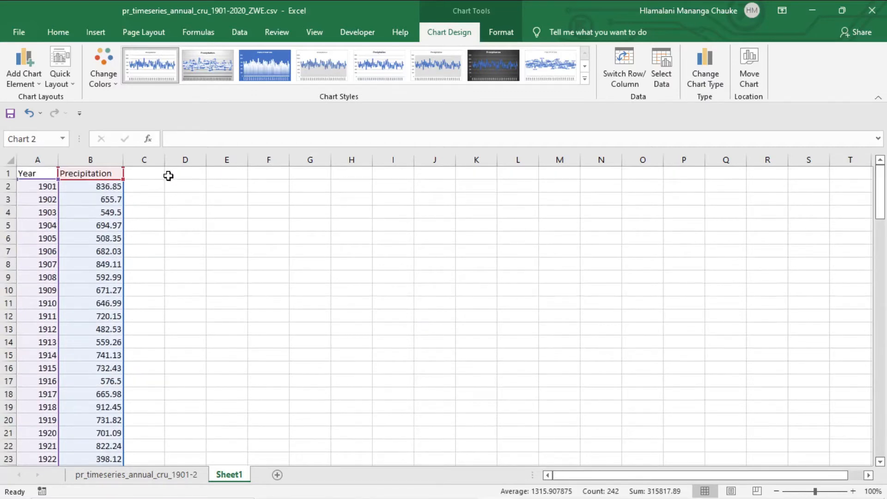
pyautogui.click(152, 175)
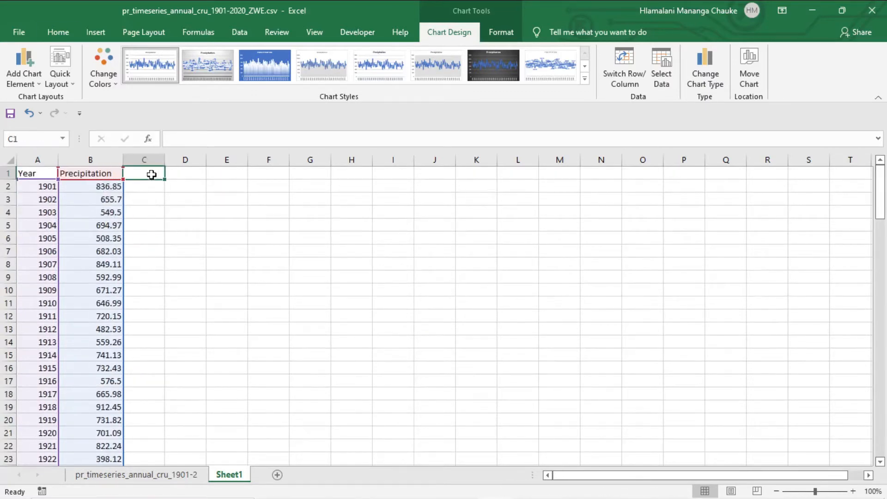
pyautogui.write('M')
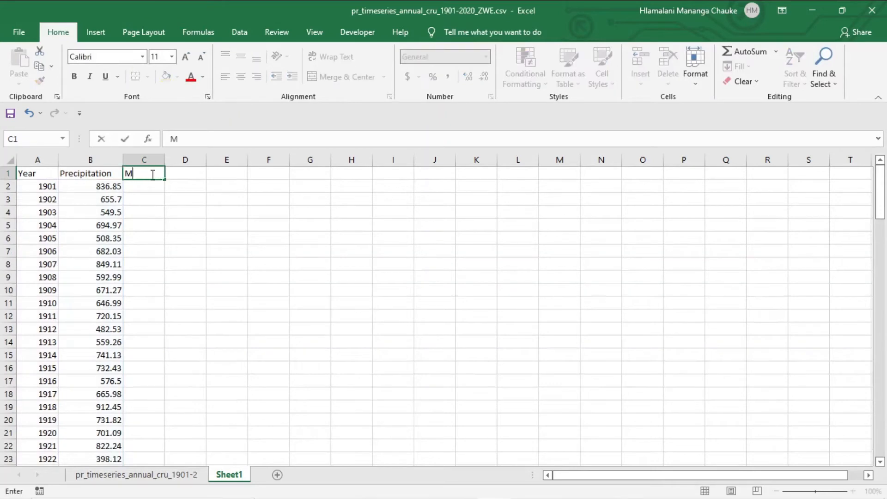
pyautogui.write('oving Avere')
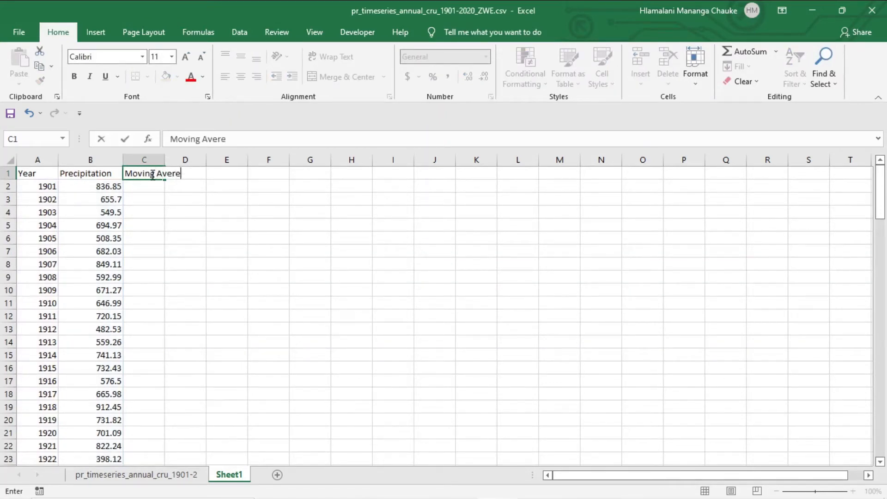
pyautogui.press('BackSpace')
pyautogui.write('age')
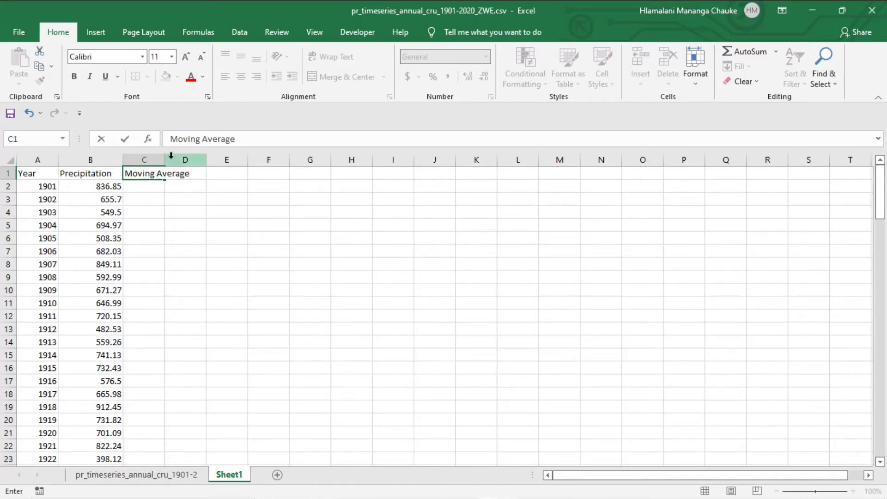
pyautogui.click(164, 159)
pyautogui.moveTo(165, 160); pyautogui.dragTo(187, 164)
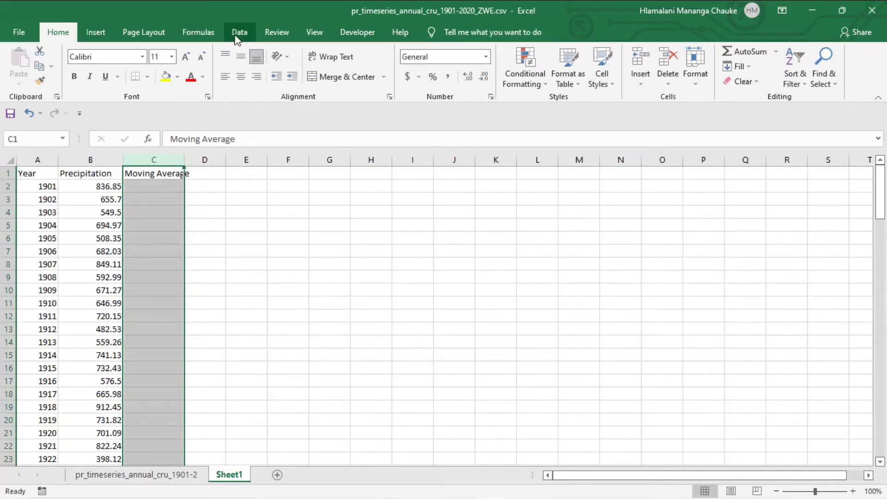
# Check in the Excel add-ins settings that the Analysis ToolPak is enabled
pyautogui.click(236, 36)
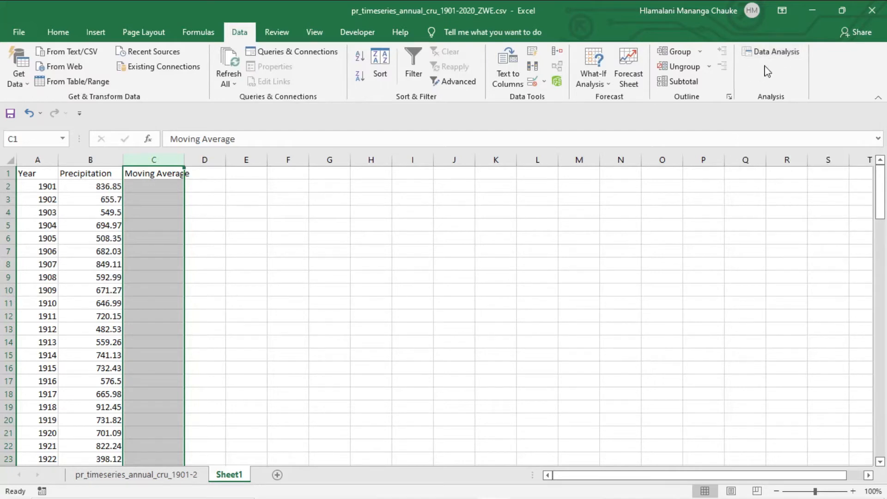
pyautogui.click(29, 38)
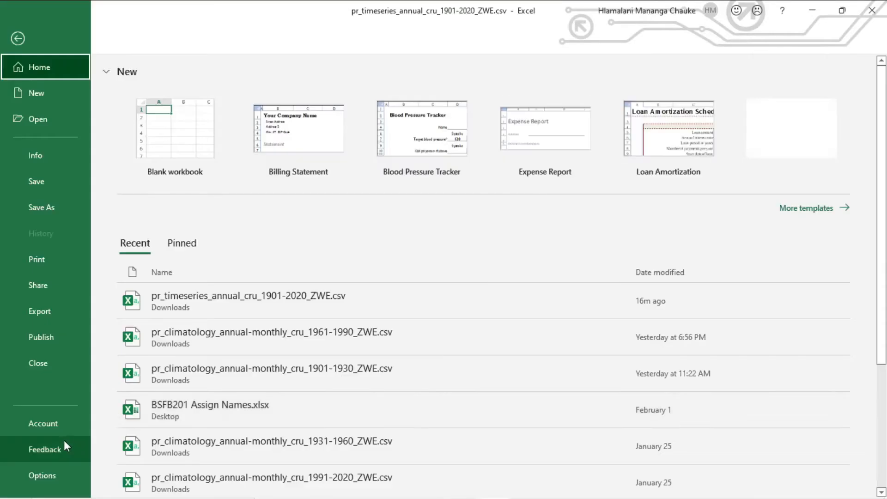
pyautogui.click(35, 482)
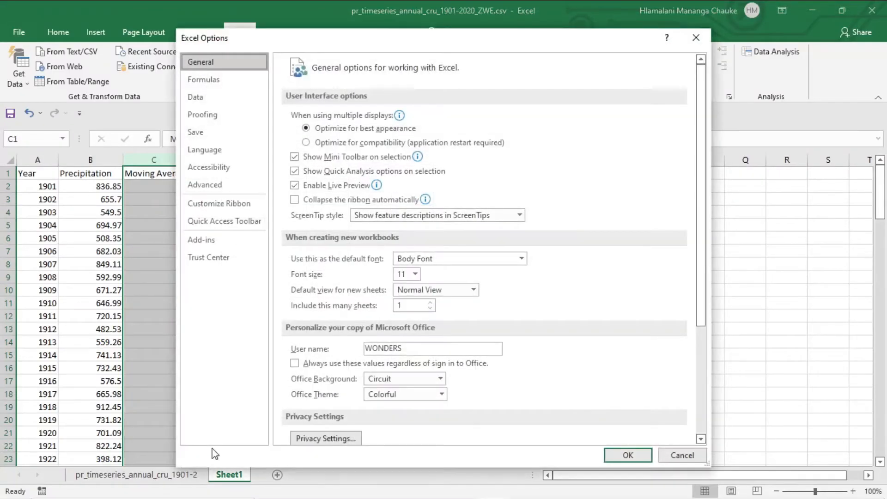
pyautogui.click(219, 244)
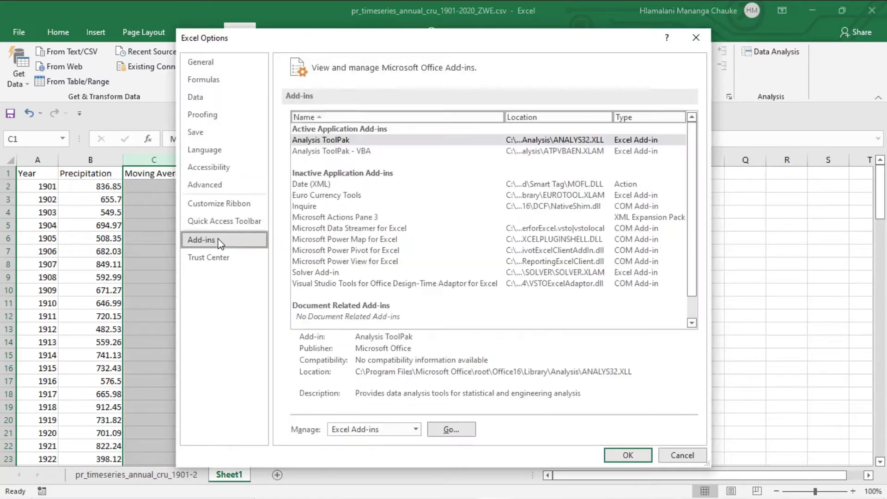
pyautogui.click(451, 430)
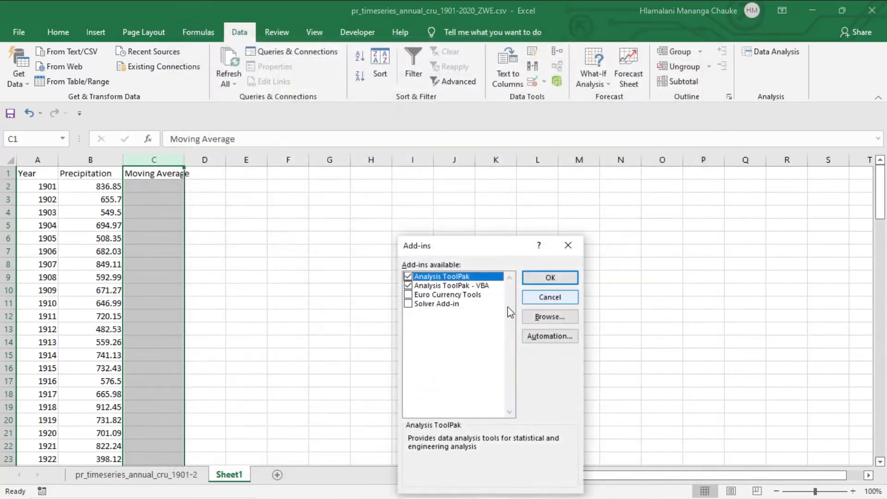
pyautogui.click(552, 277)
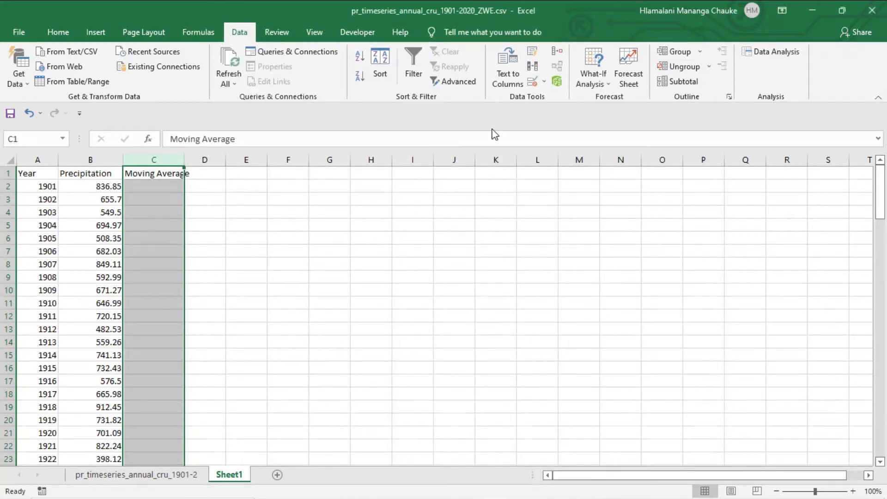
# Start a Moving Average data analysis with the precipitation cells $B$1:$B$121 as the input range
pyautogui.click(777, 50)
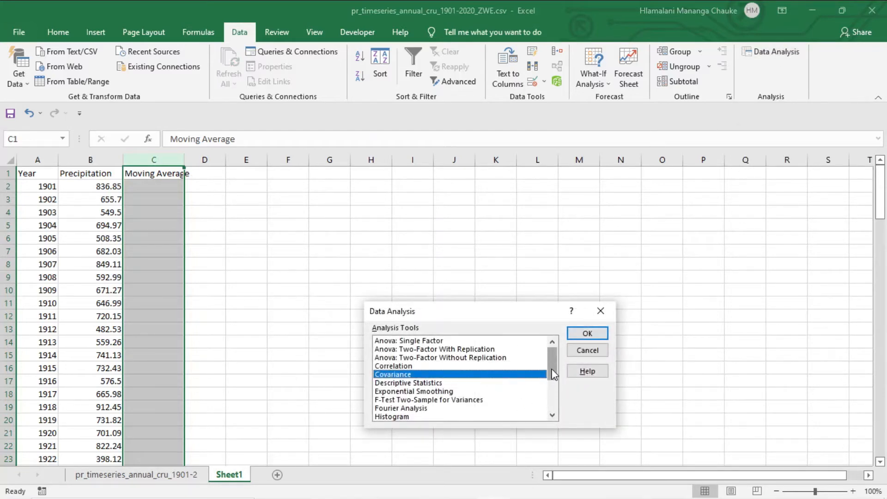
pyautogui.moveTo(554, 375); pyautogui.dragTo(555, 388)
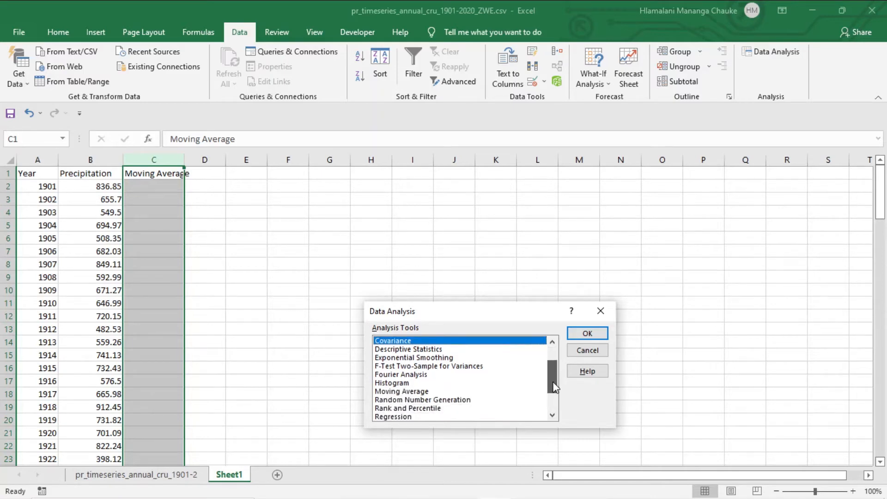
pyautogui.click(429, 392)
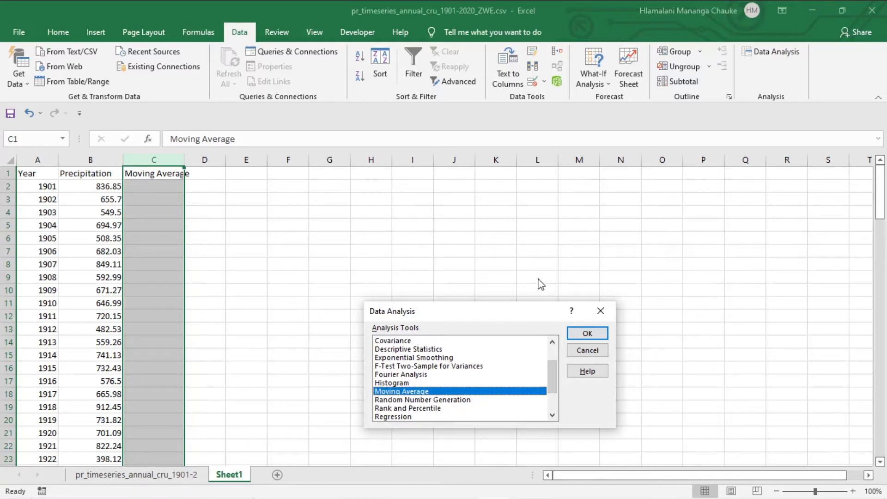
pyautogui.click(581, 336)
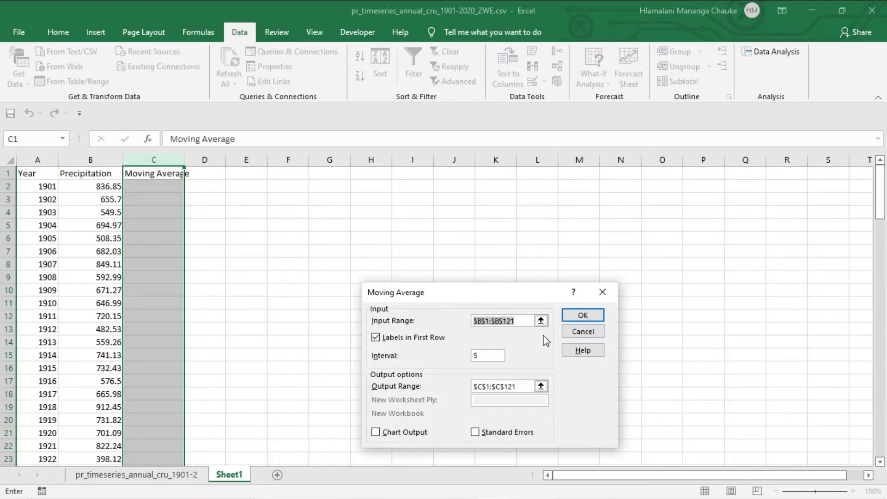
pyautogui.click(542, 320)
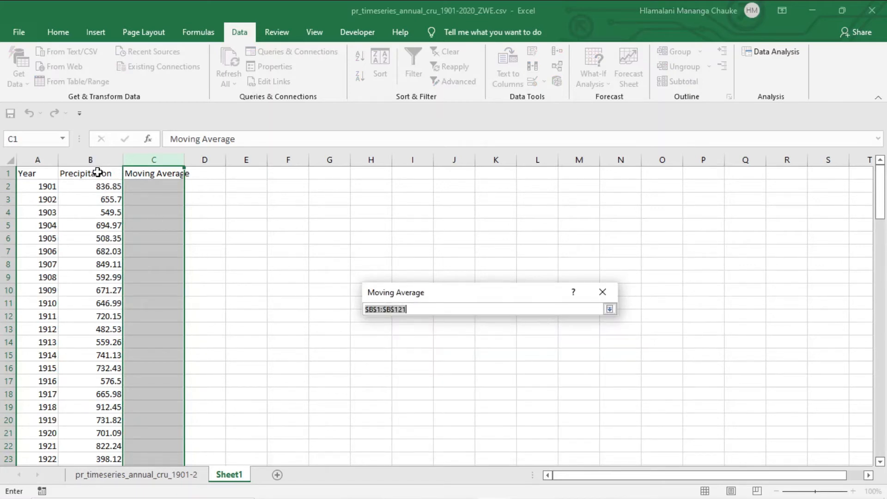
pyautogui.moveTo(98, 174); pyautogui.dragTo(101, 434)
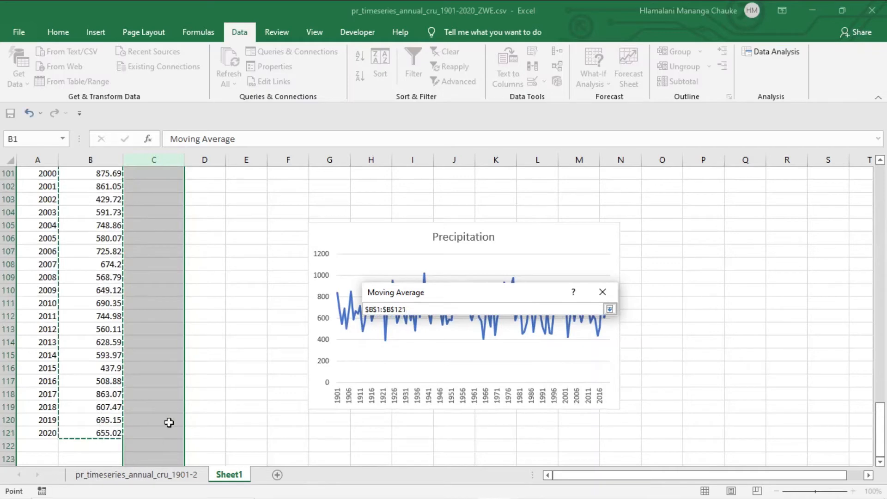
pyautogui.click(610, 310)
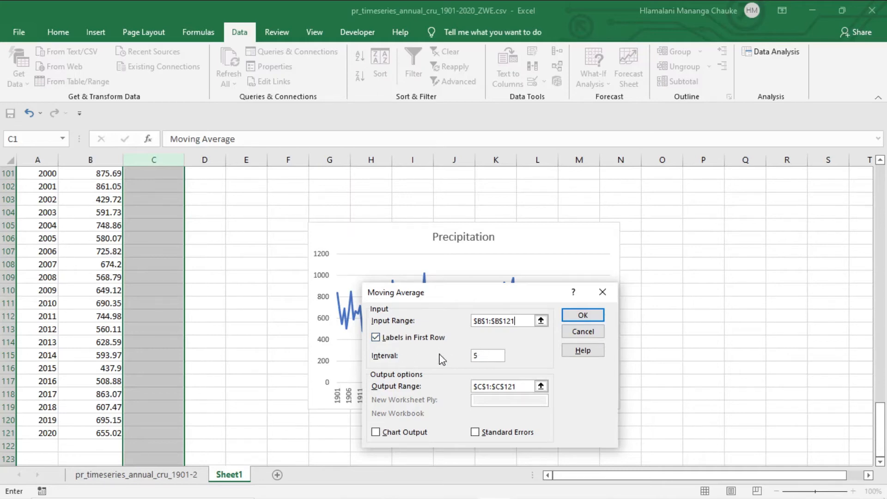
# Set the moving average interval to 10 and the output range to $C$2:$C$121, and run the analysis
pyautogui.click(479, 356)
pyautogui.press('BackSpace')
pyautogui.write('10')
pyautogui.click(541, 386)
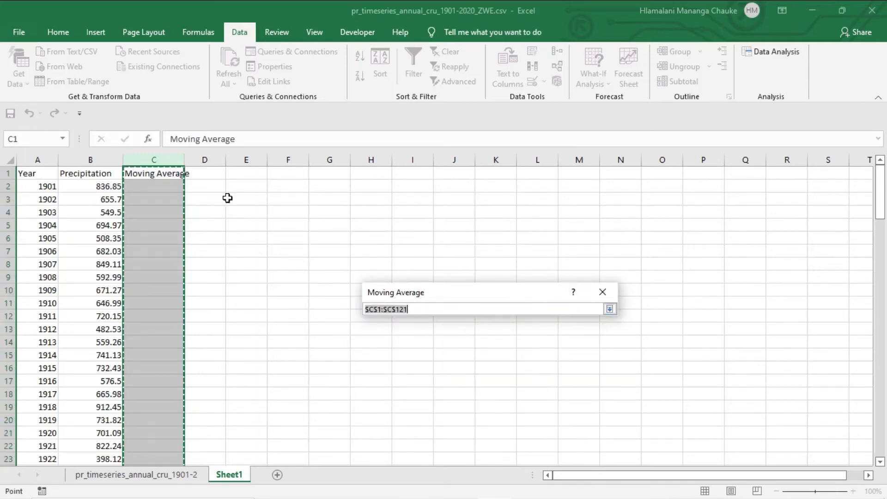
pyautogui.click(163, 185)
pyautogui.moveTo(166, 185); pyautogui.dragTo(162, 432)
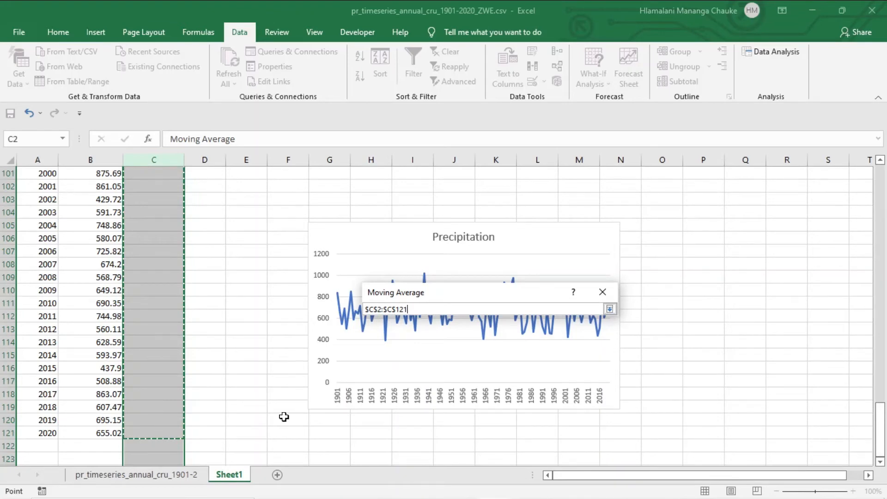
pyautogui.click(610, 309)
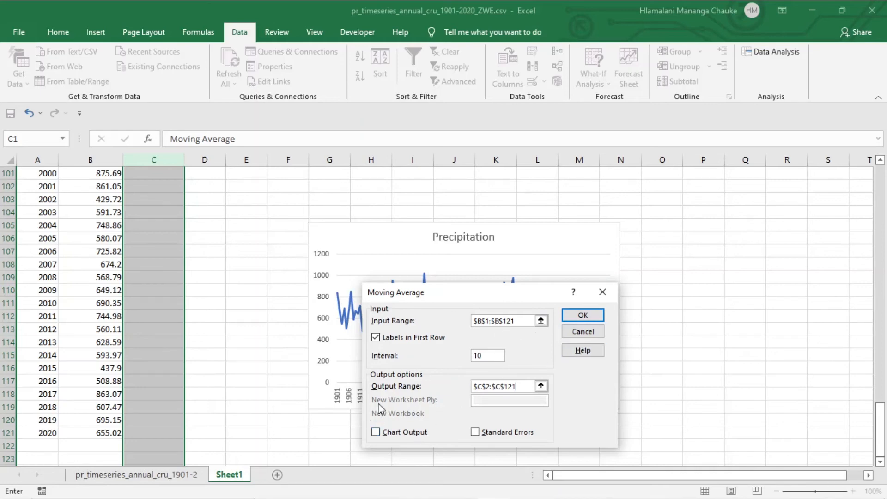
pyautogui.click(579, 320)
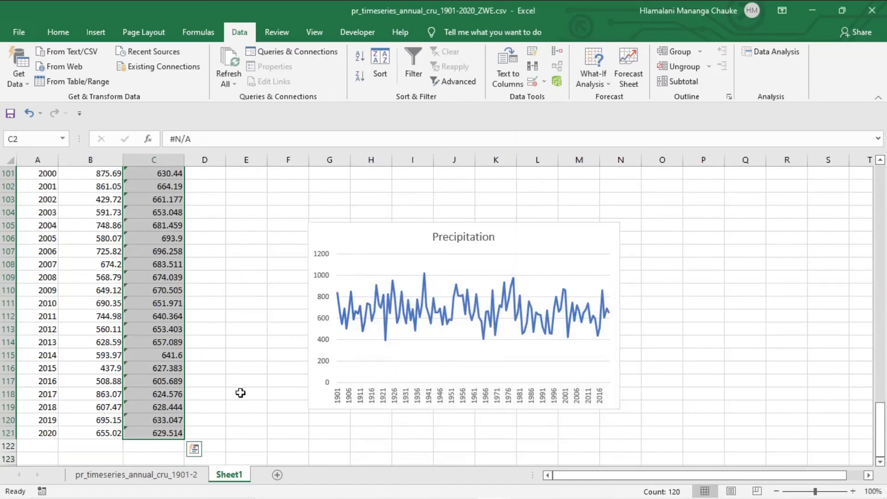
# Examine the calculated moving average values throughout column C
pyautogui.scroll(3, 167, 339)
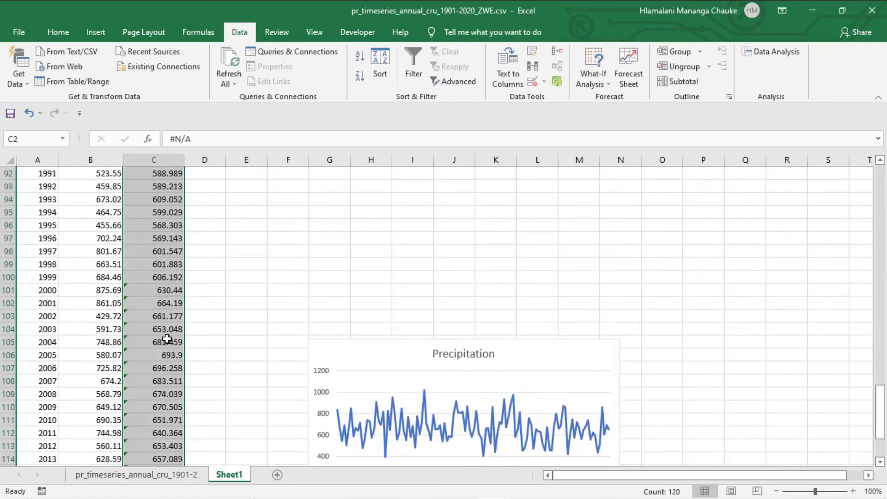
pyautogui.scroll(1, 167, 339)
pyautogui.scroll(11, 167, 339)
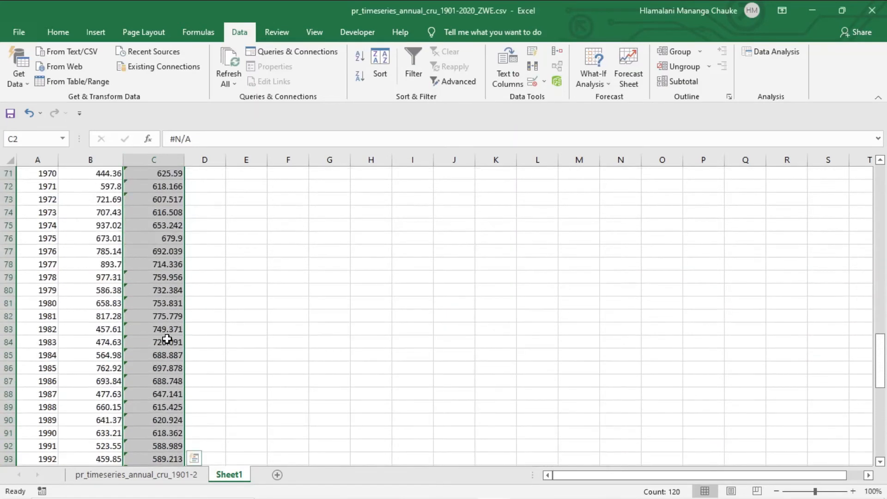
pyautogui.scroll(9, 167, 340)
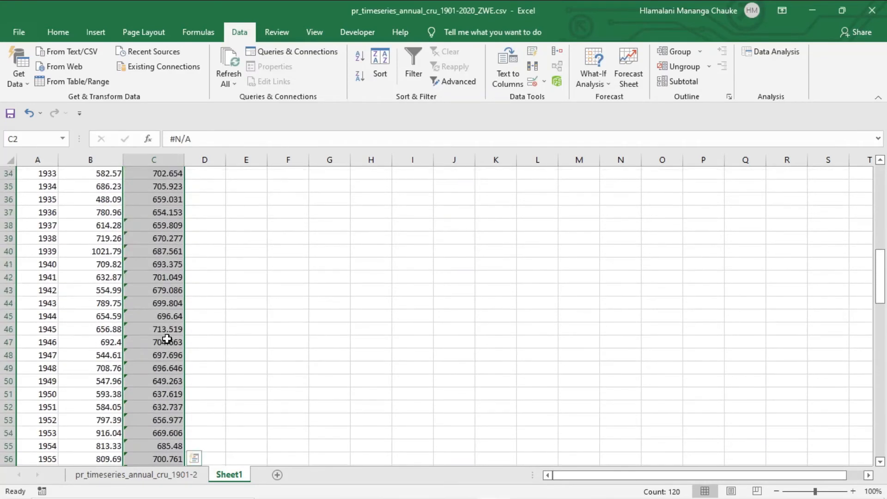
pyautogui.scroll(9, 167, 340)
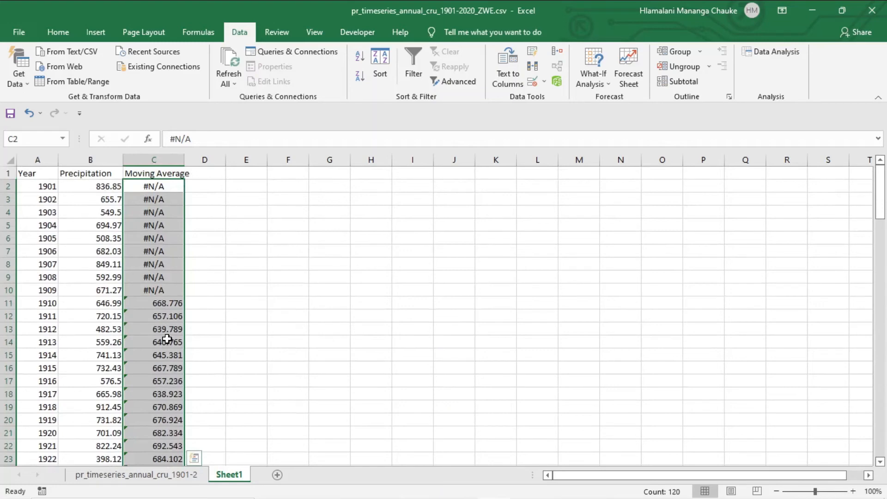
pyautogui.scroll(-15, 167, 340)
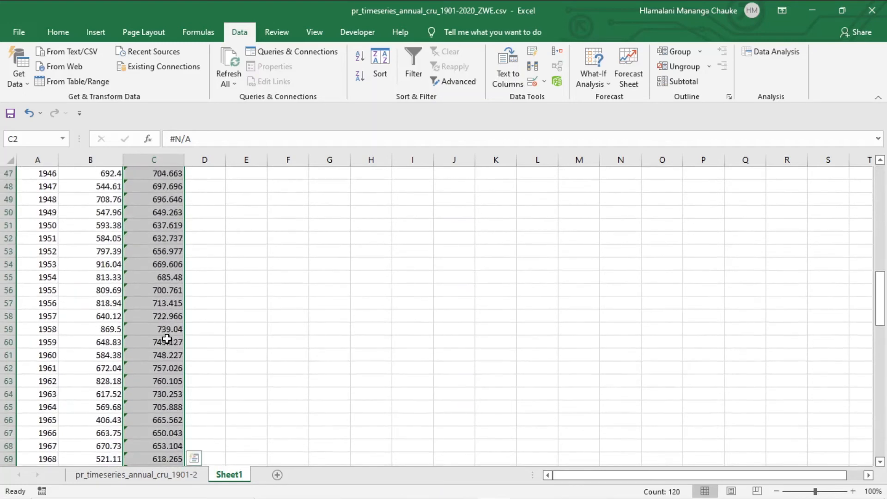
# Extend the Precipitation line chart's source data to include the moving average values in column C through row 121
pyautogui.scroll(-15, 167, 340)
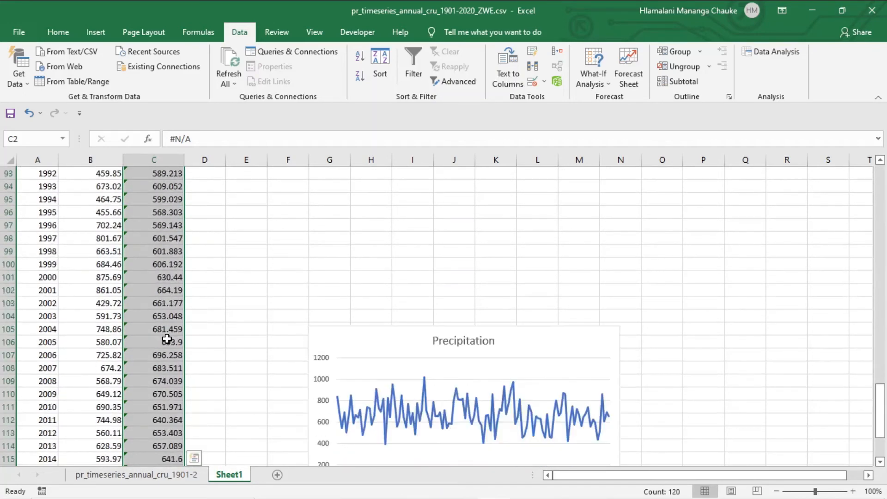
pyautogui.scroll(-3, 167, 340)
pyautogui.click(348, 260)
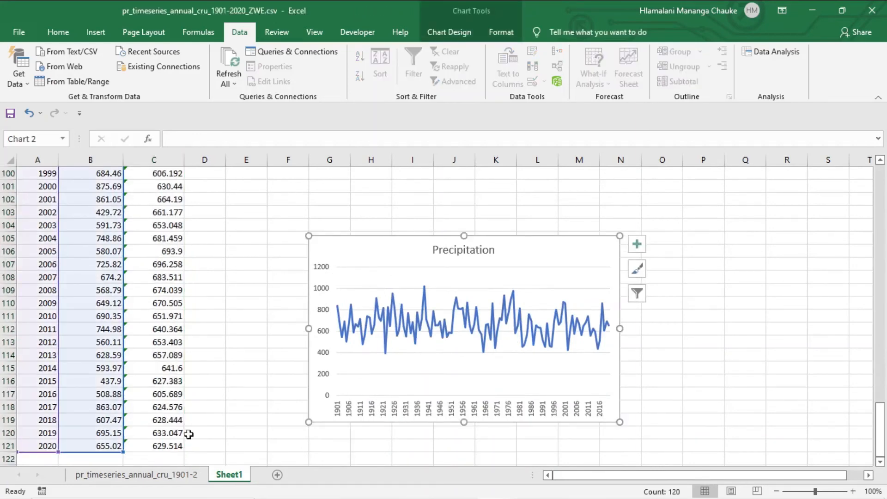
pyautogui.moveTo(123, 452); pyautogui.dragTo(176, 452)
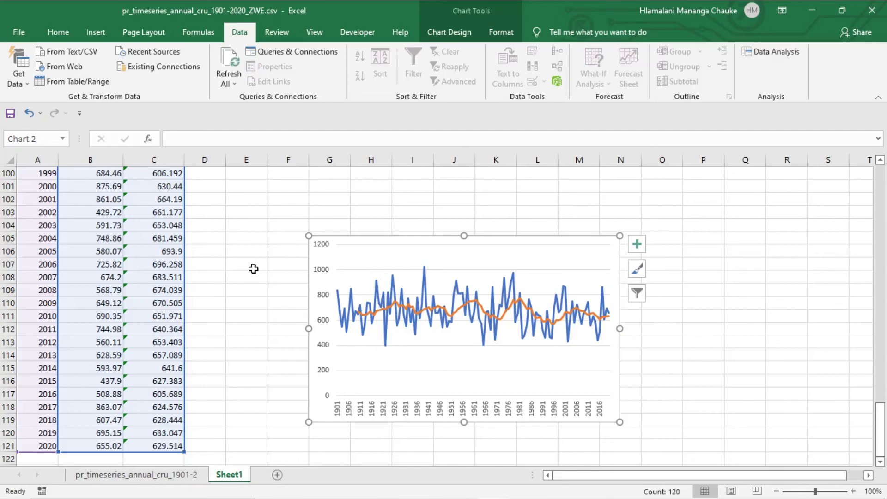
# Review the chart's highlighted source data in columns A to C from the last year up to the header row
pyautogui.scroll(12, 253, 268)
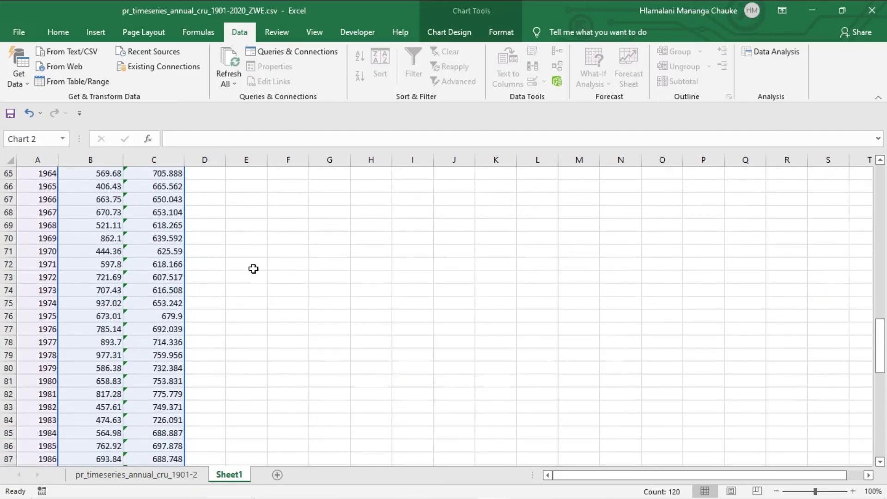
pyautogui.scroll(11, 253, 268)
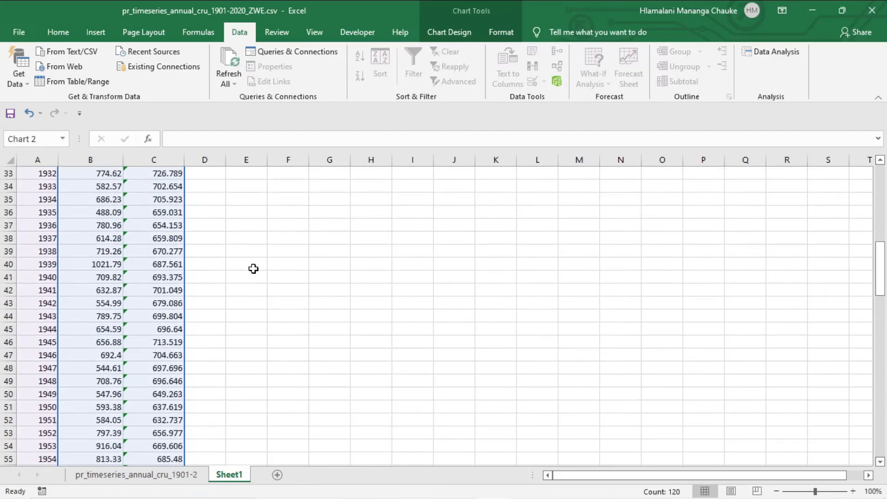
pyautogui.scroll(4, 254, 268)
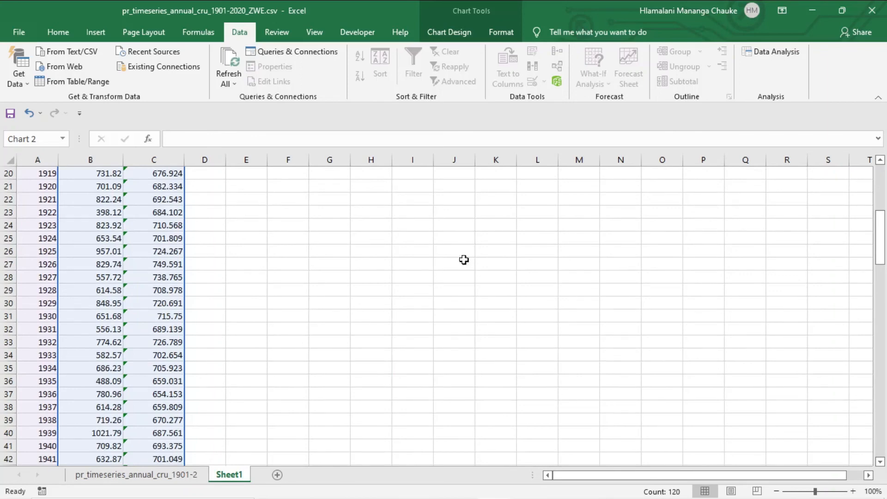
pyautogui.moveTo(877, 238); pyautogui.dragTo(884, 185)
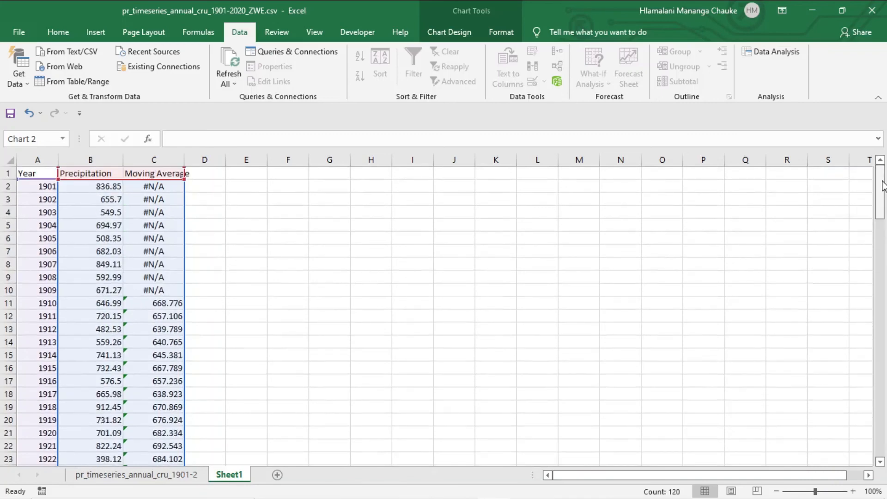